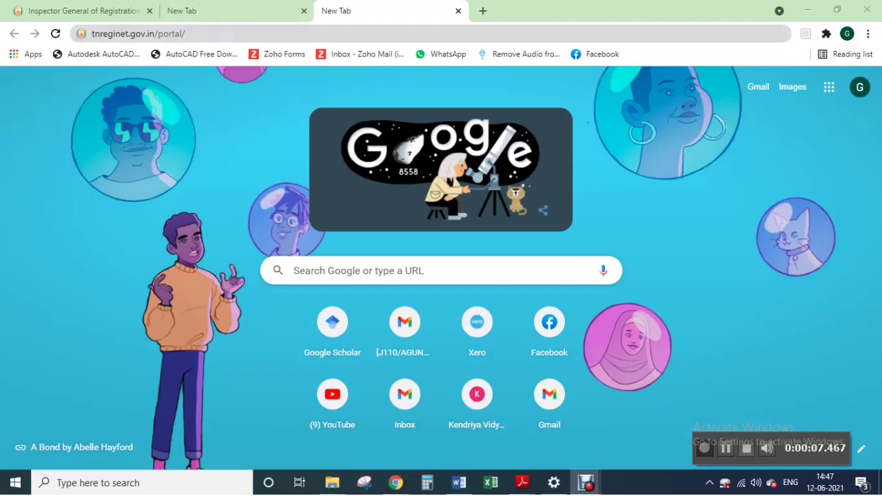
Finish entering tnreginet.gov.in/portal/ in the new tab's address bar
key("shift+Left")
key("shift+Left")
key("shift+Left")
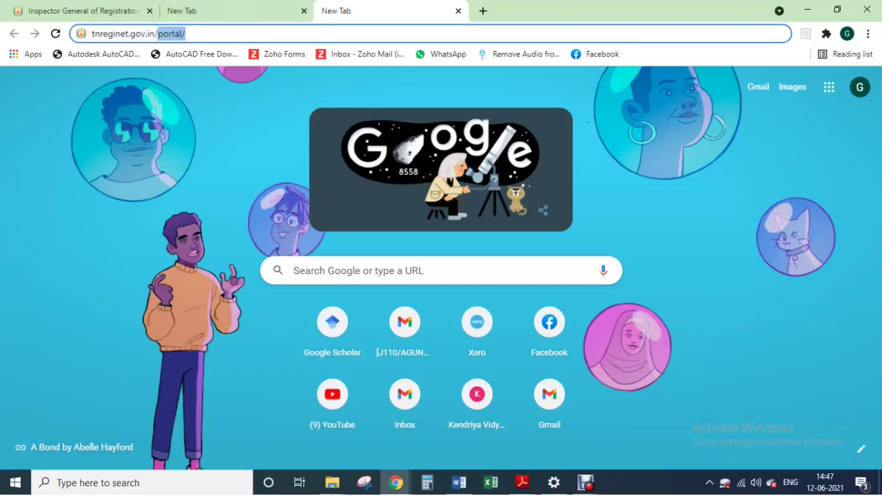
key("shift+Left")
key("shift+Left")
key("shift+Left")
key("shift+Left")
key("shift+Left")
key("Right")
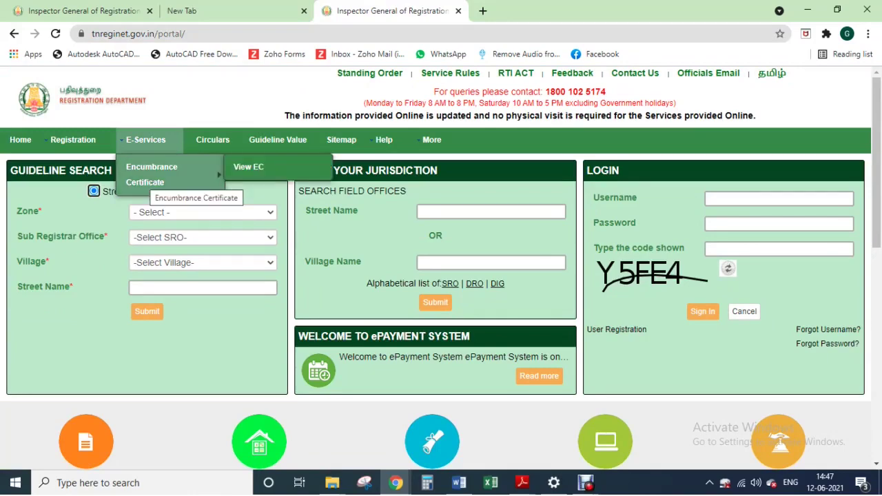
Open View EC from the E-Services Encumbrance Certificate menu
left_click(248, 167)
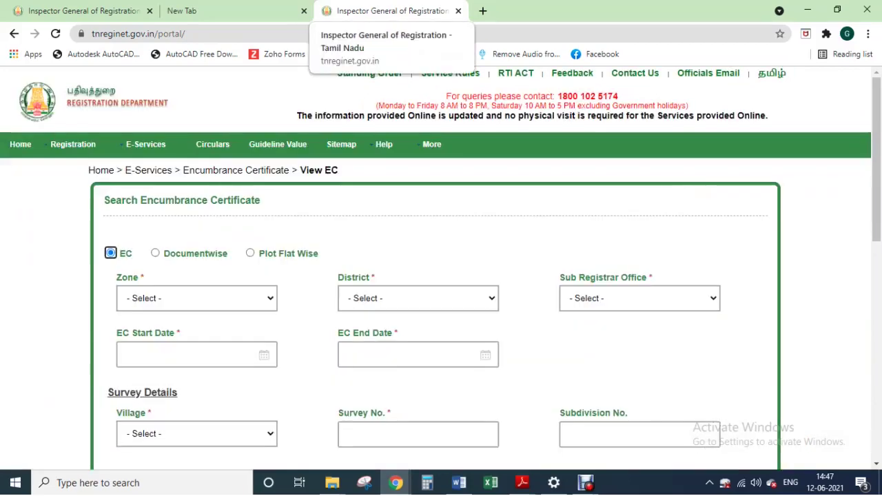
Review the Search Encumbrance Certificate form and focus its Zone field
scroll(441, 276, "down", 3)
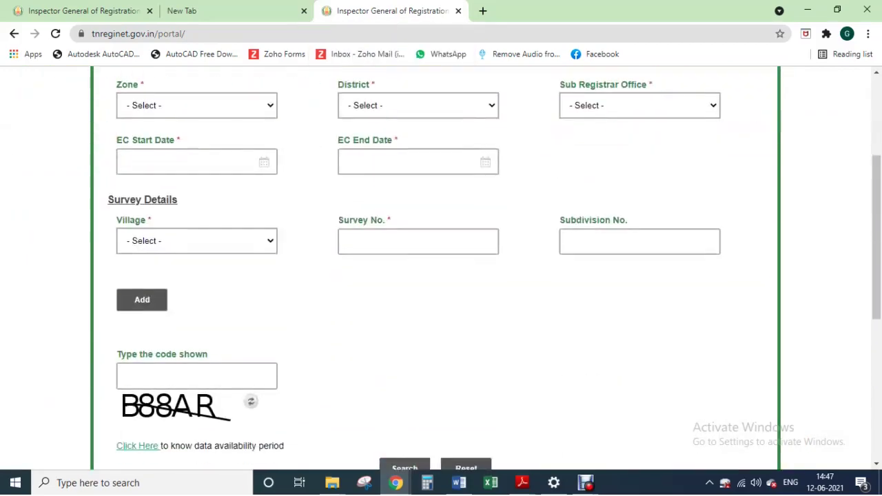
scroll(441, 276, "up", 2)
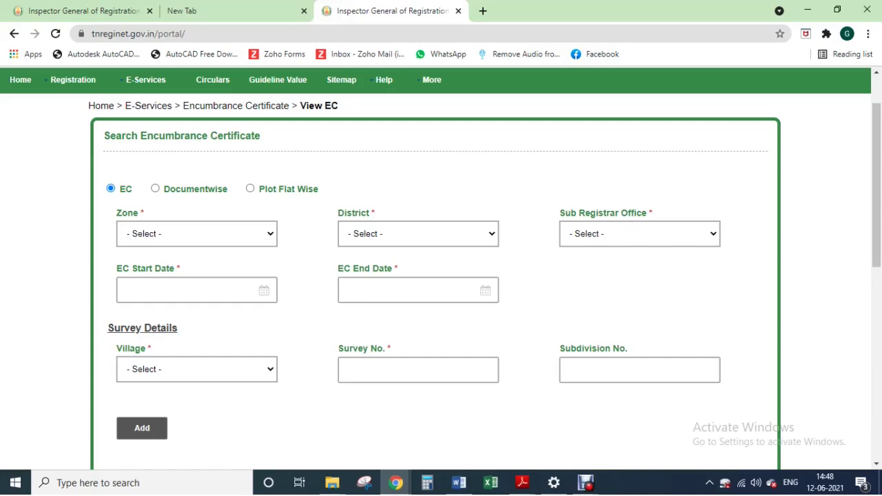
key("Tab")
key("Tab")
key("Tab")
key("shift+Tab")
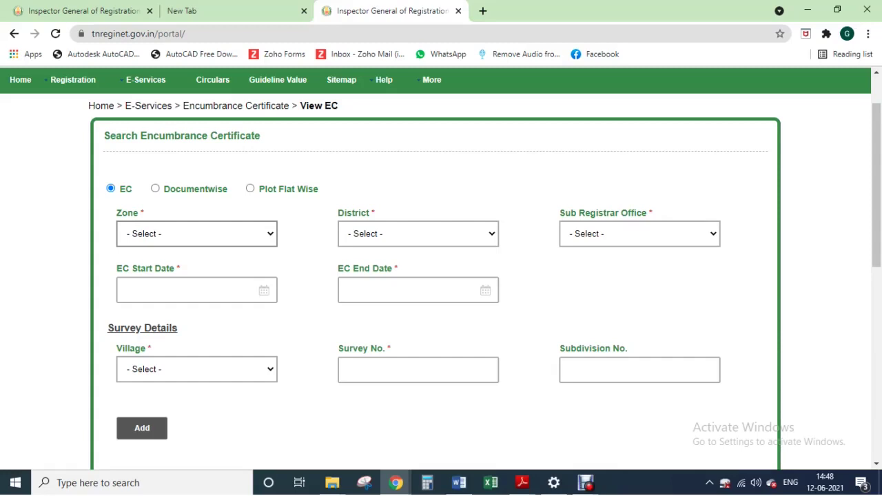
Select Madurai as the zone and Karaikudi as the district
left_click(197, 234)
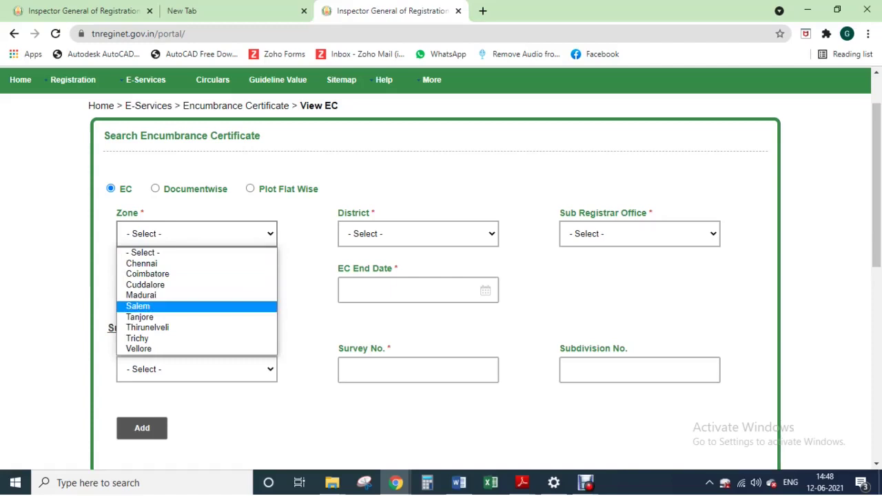
left_click(141, 294)
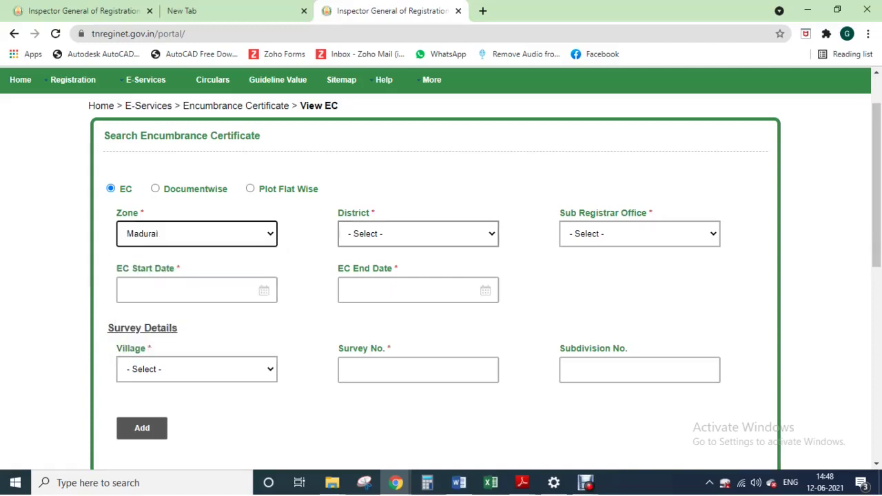
left_click(418, 233)
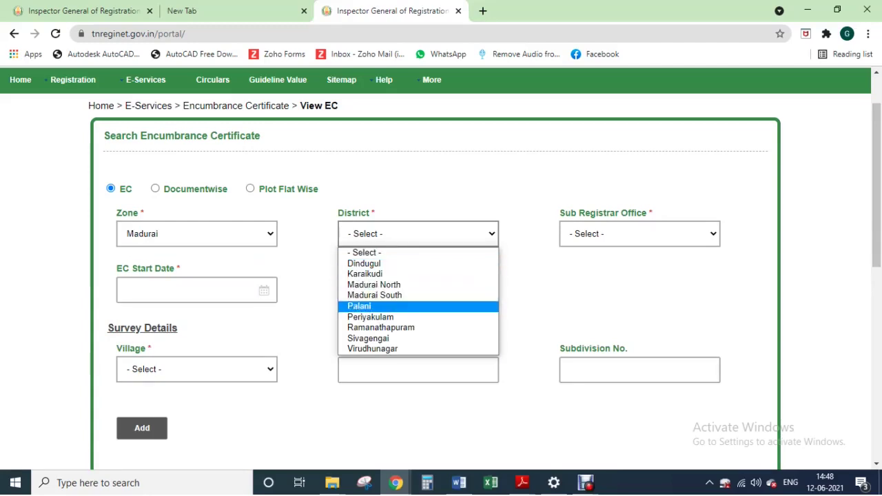
key("Up")
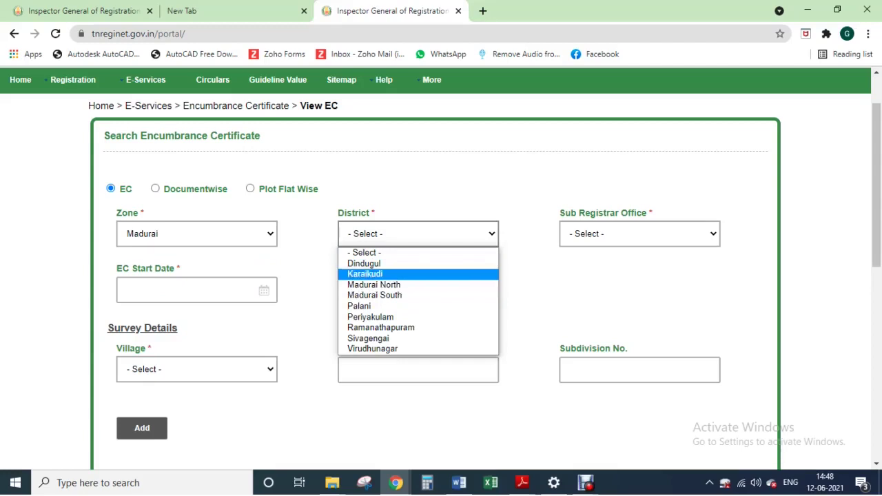
key("Return")
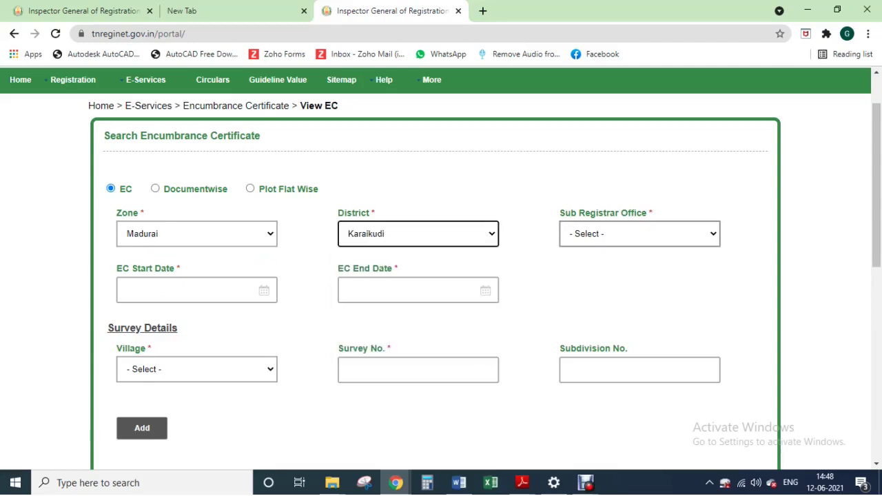
Choose Karaikudi Joint II as the sub registrar office
key("Tab")
key("alt+Down")
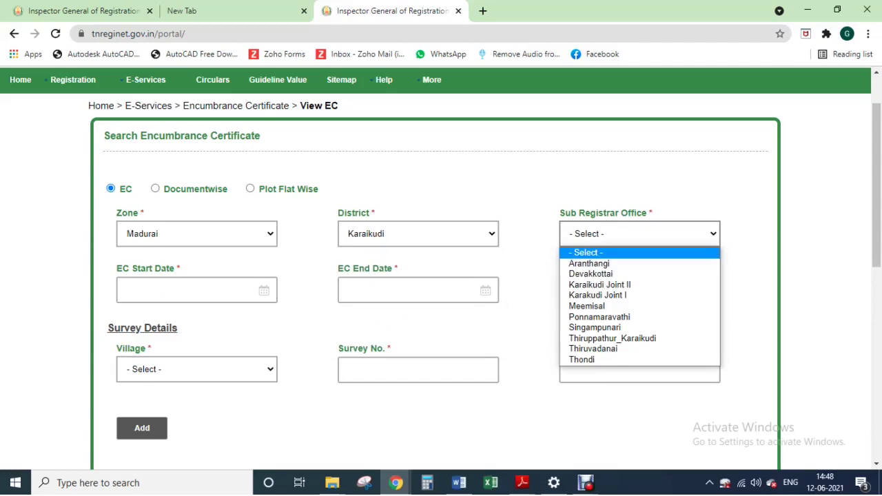
key("Down")
key("Down")
key("Down")
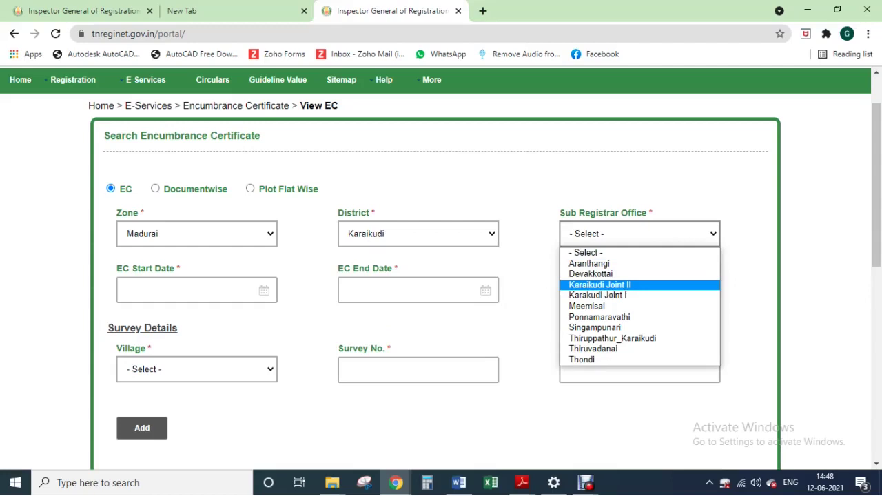
key("Return")
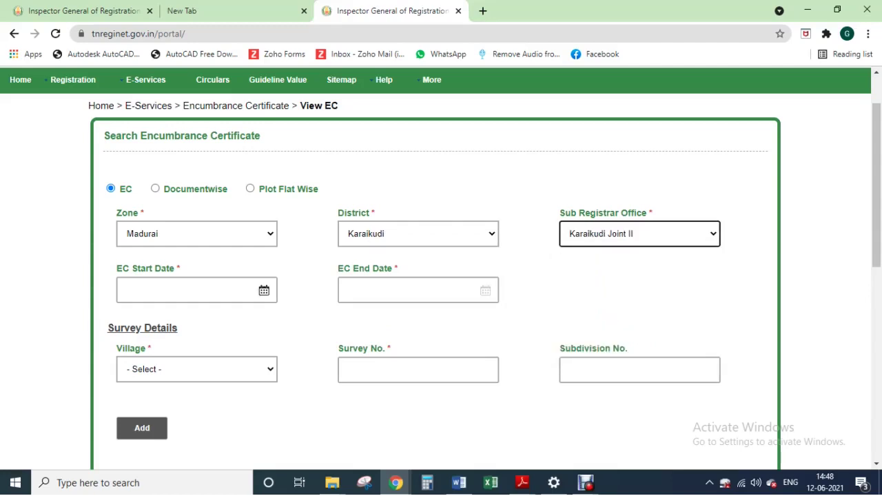
key("Tab")
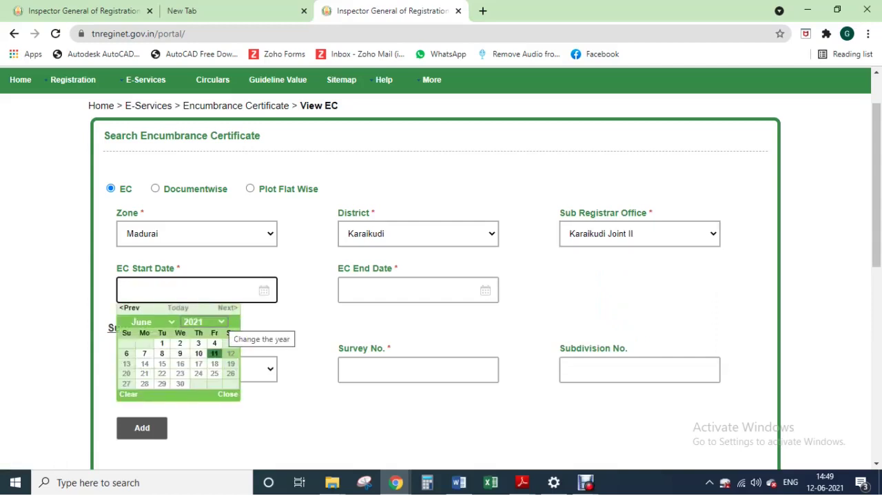
Set the EC start date to 1 January 2003
left_click(219, 322)
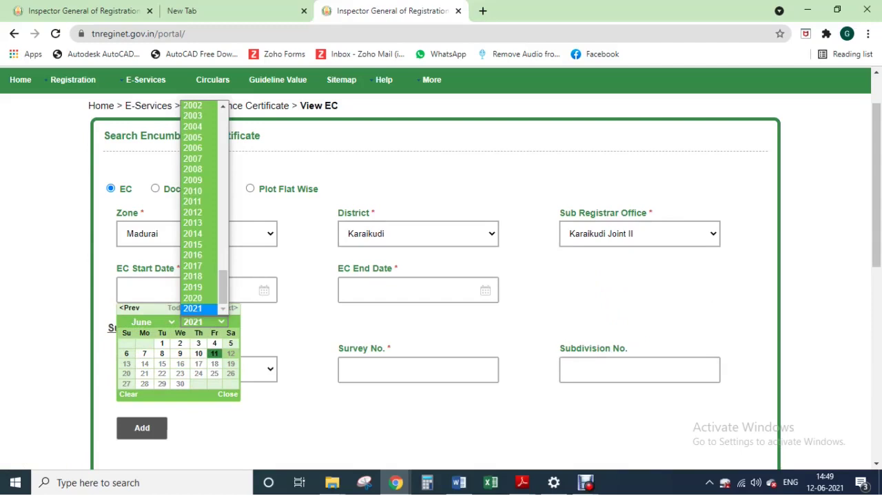
scroll(200, 206, "up", 5)
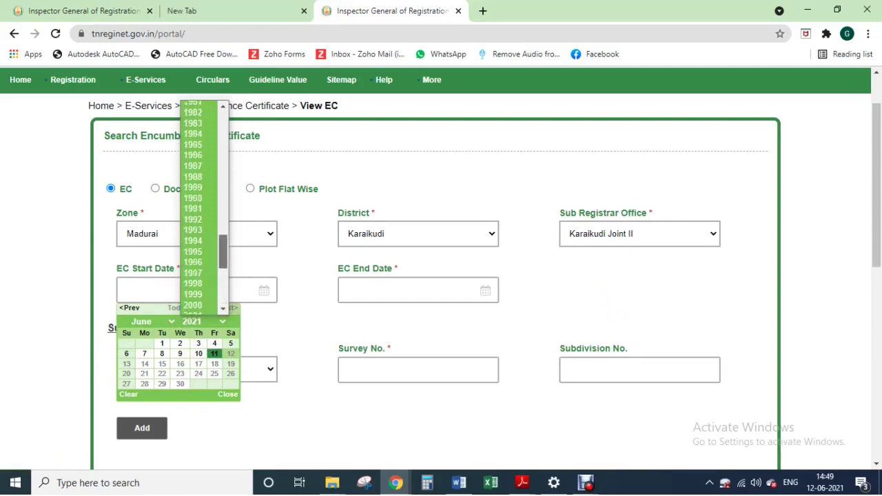
scroll(200, 206, "up", 10)
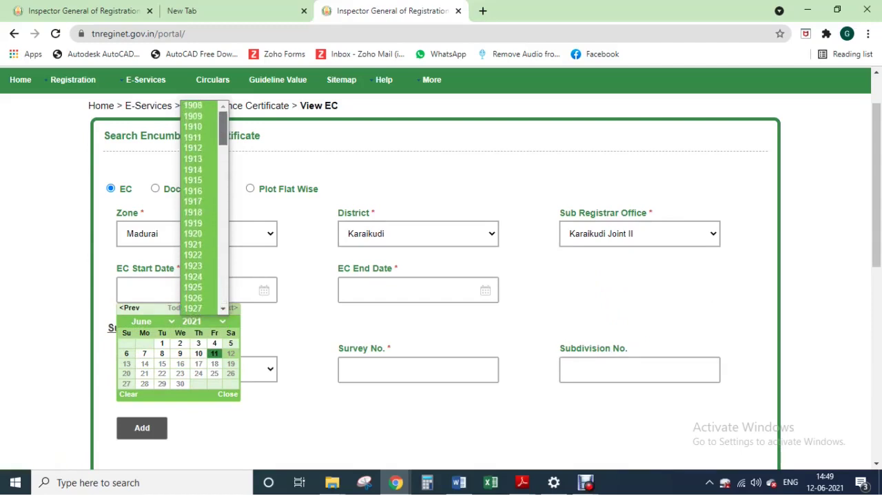
scroll(200, 206, "down", 2)
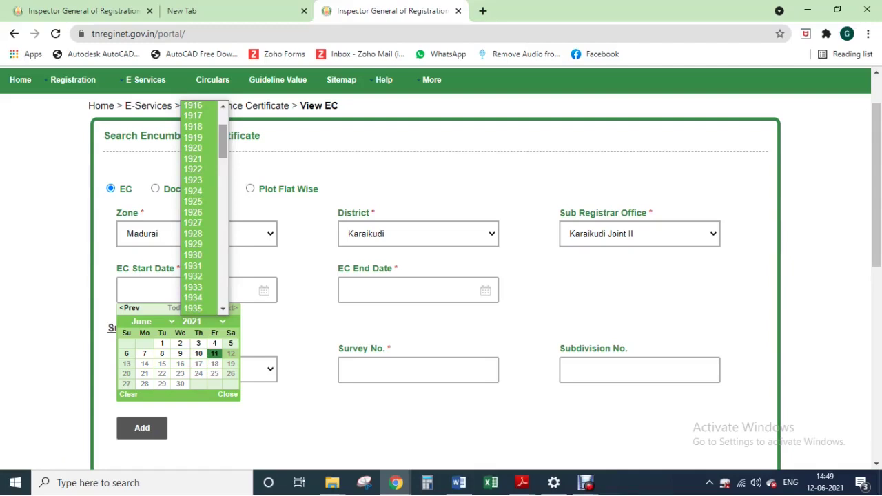
scroll(200, 206, "down", 2)
scroll(200, 206, "down", 4)
scroll(199, 207, "down", 2)
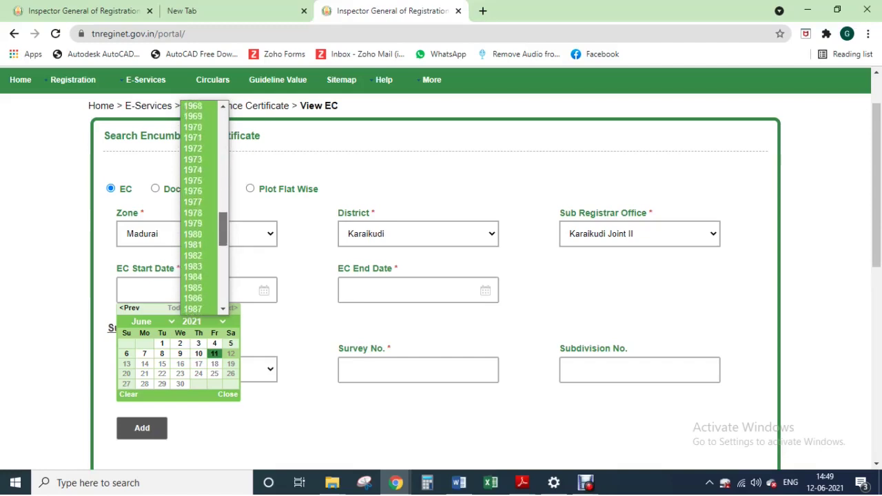
scroll(200, 207, "down", 3)
scroll(199, 207, "down", 1)
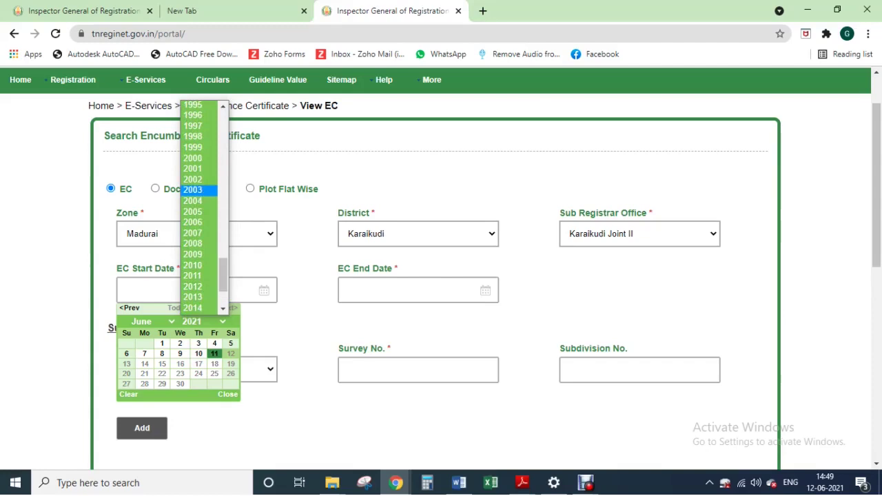
left_click(193, 190)
left_click(152, 321)
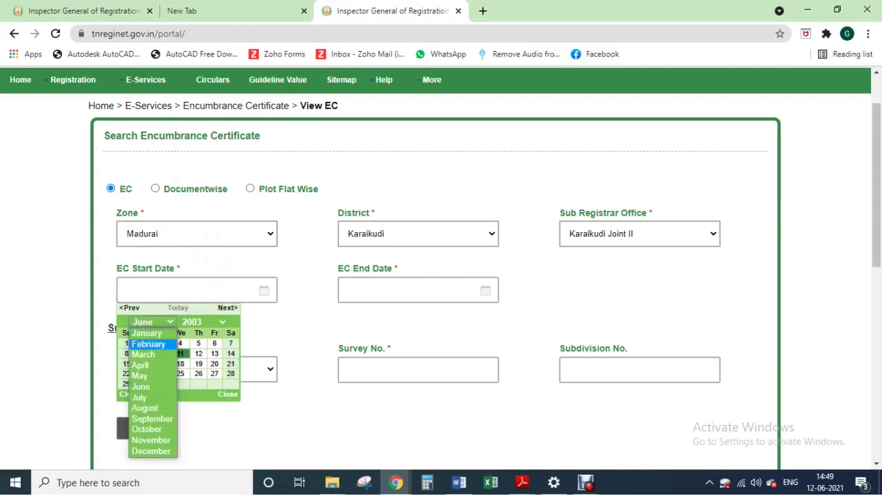
left_click(148, 343)
left_click(152, 322)
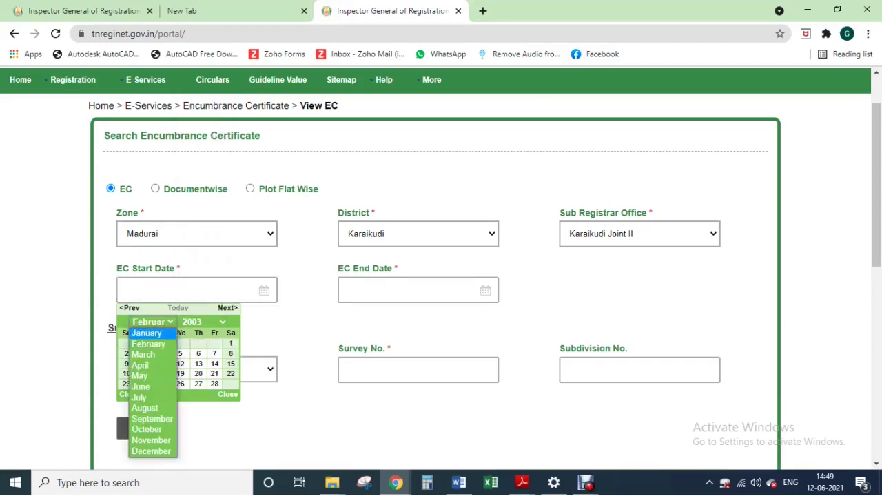
left_click(148, 333)
left_click(180, 343)
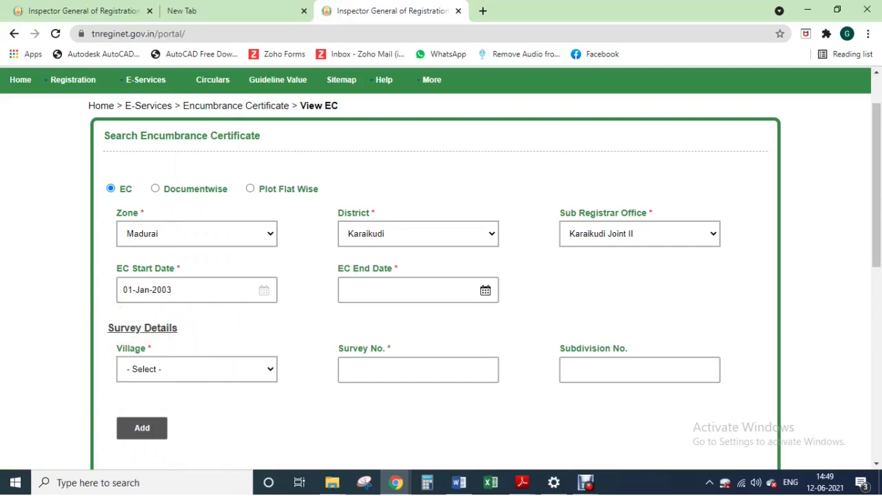
Set the EC end date to 11 June 2021
left_click(414, 291)
left_click(435, 364)
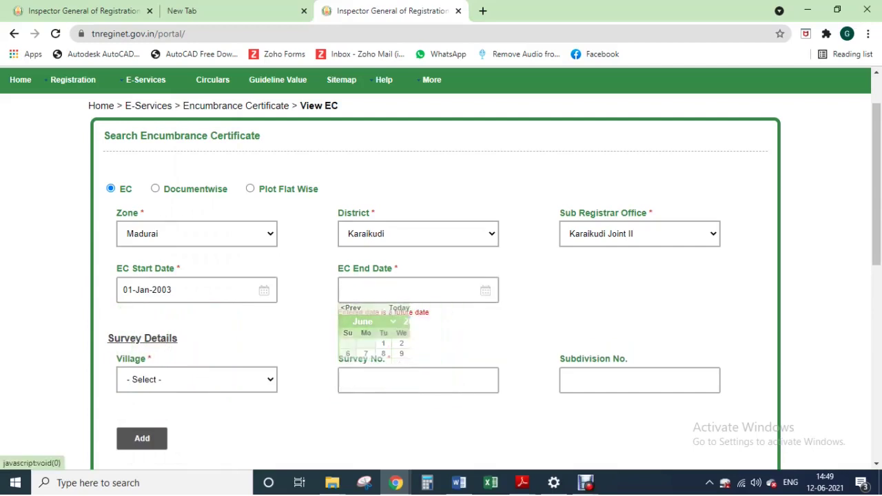
left_click(485, 290)
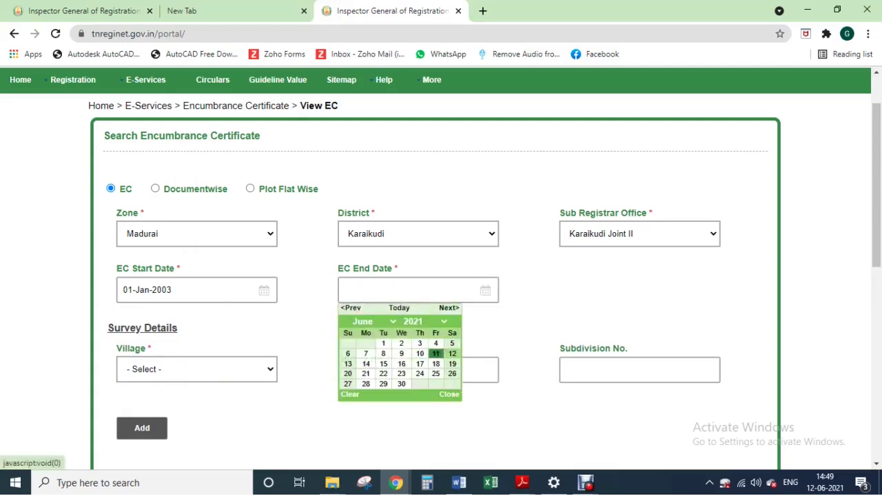
left_click(435, 354)
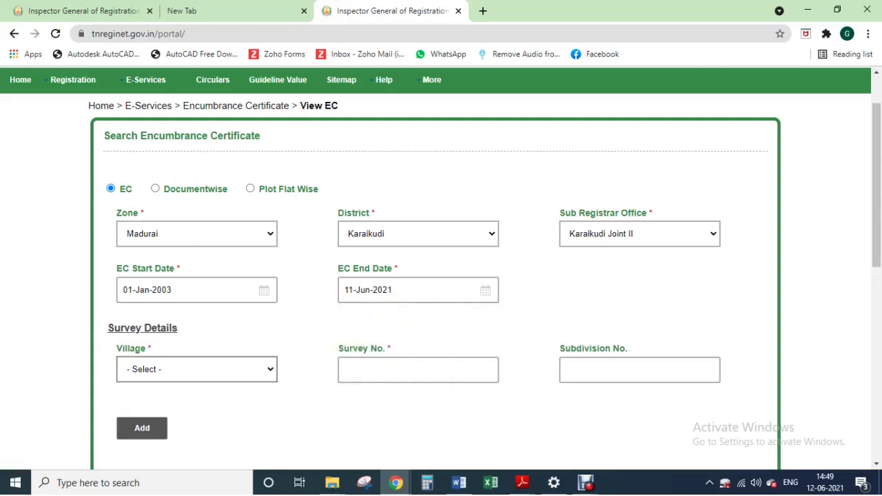
left_click(197, 369)
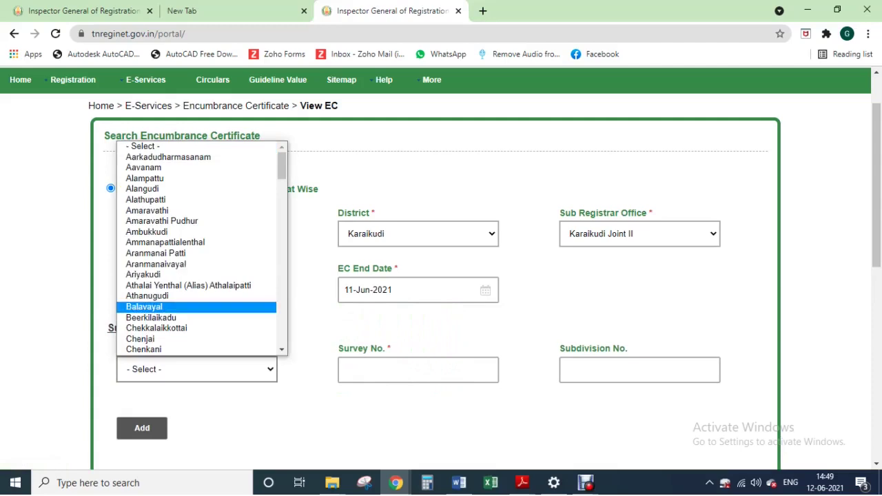
Add Kadampavanam village with survey number 255 to the survey table
scroll(202, 248, "down", 3)
left_click(157, 323)
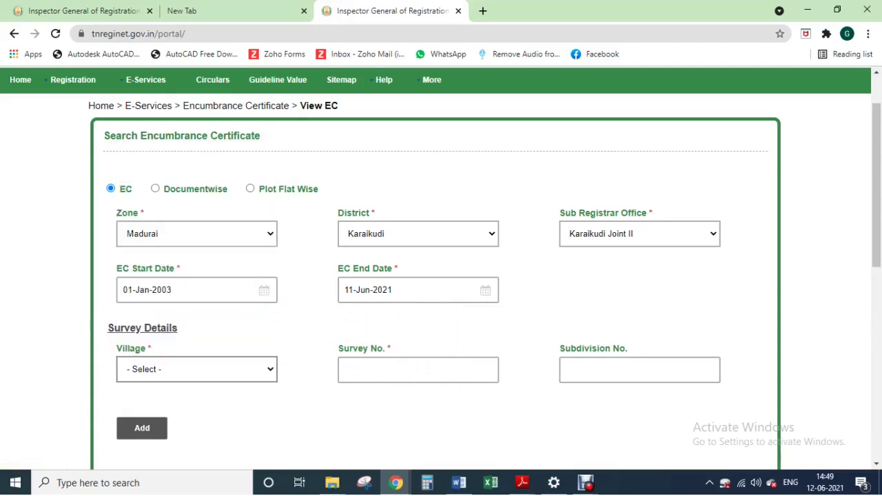
key("Tab")
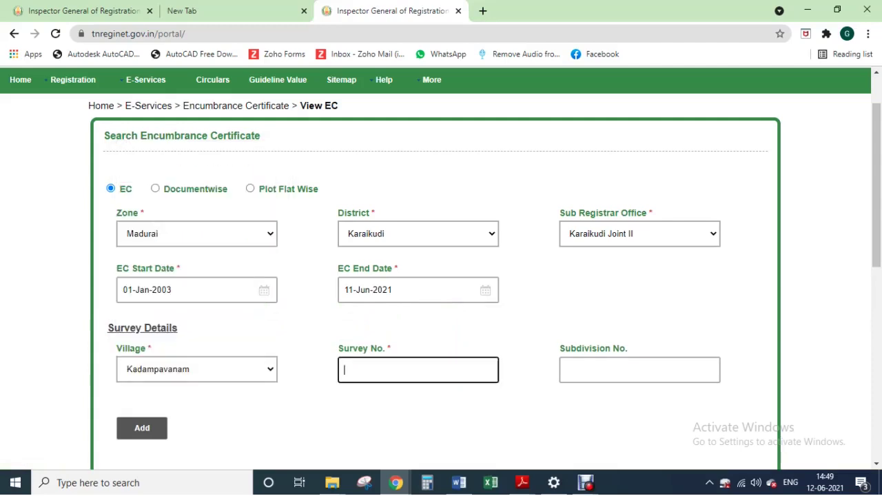
type("2")
type("55")
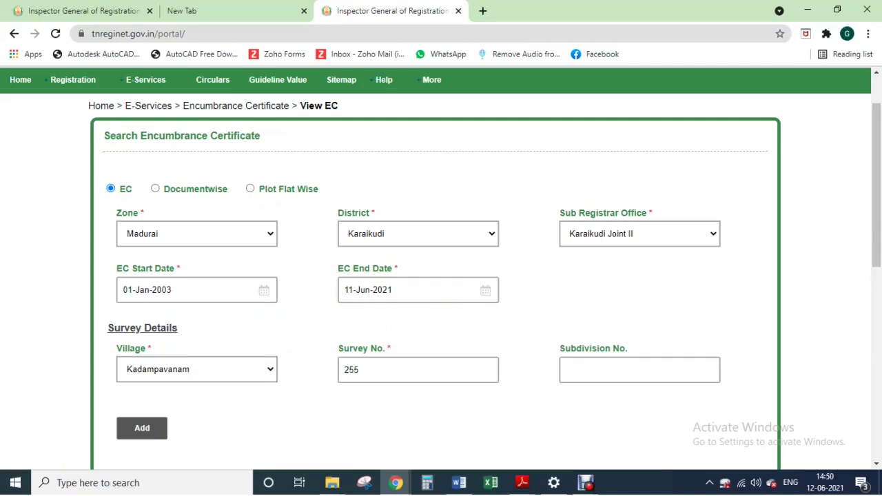
scroll(142, 235, "down", 3)
left_click(142, 234)
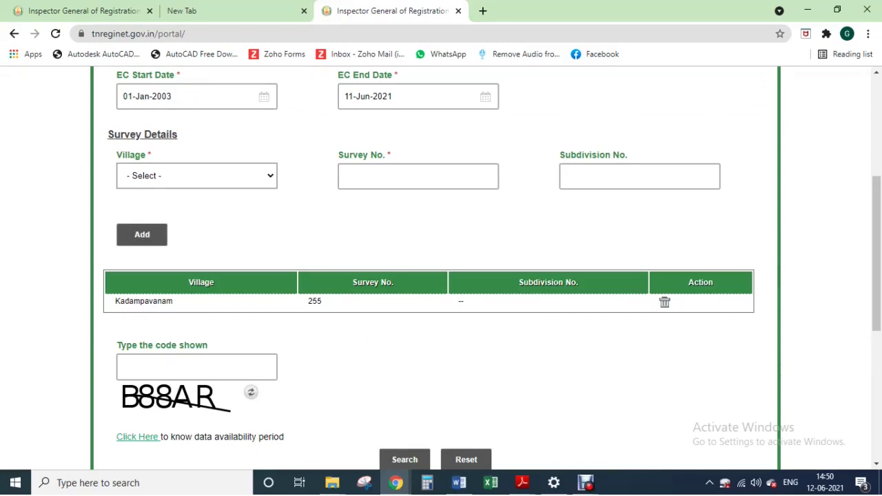
Enter verification code B88AR and submit the encumbrance search
key("Tab")
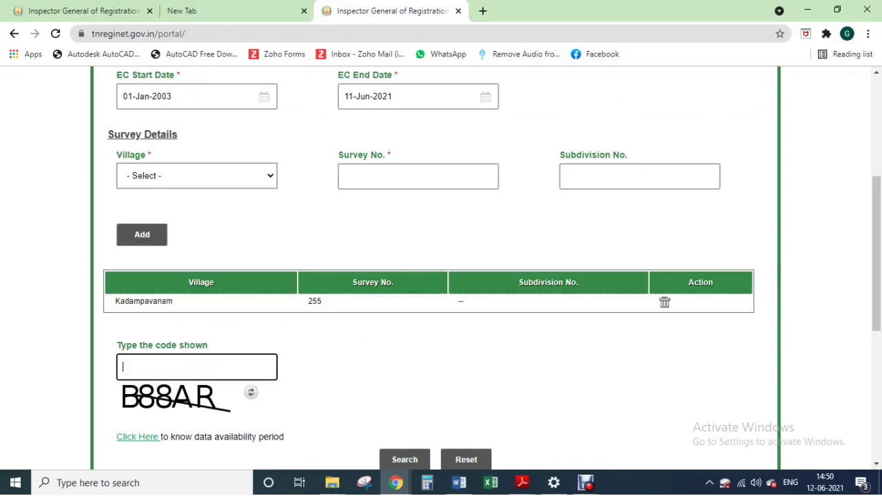
type("B88")
type("AR")
key("Return")
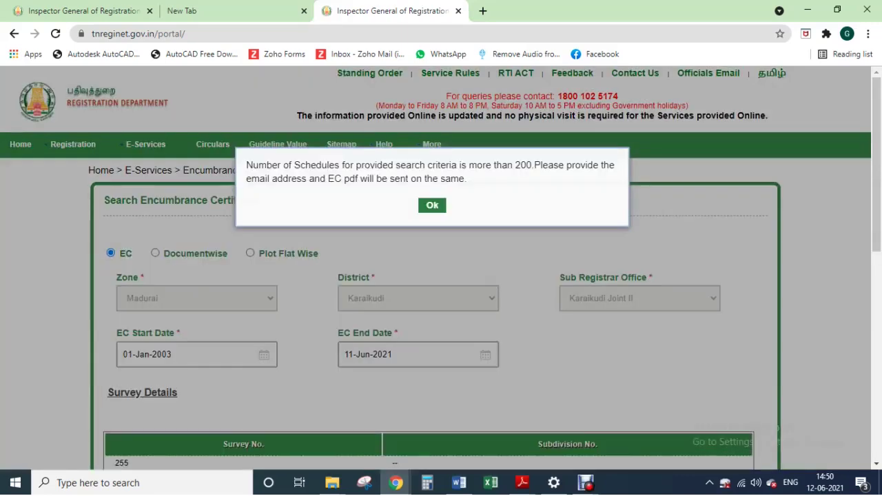
Dismiss the more-than-200-schedules alert and return to the search form
left_click_drag(246, 165, 469, 178)
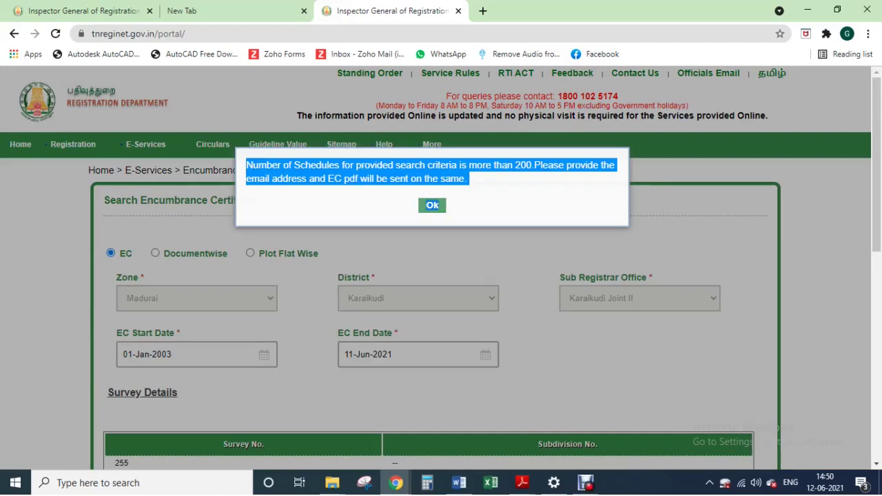
left_click(432, 205)
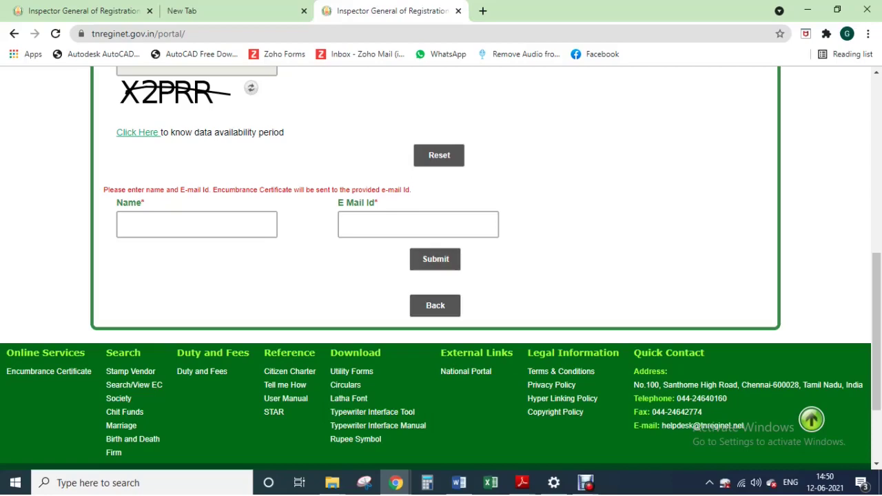
scroll(441, 276, "up", 4)
scroll(441, 276, "up", 2)
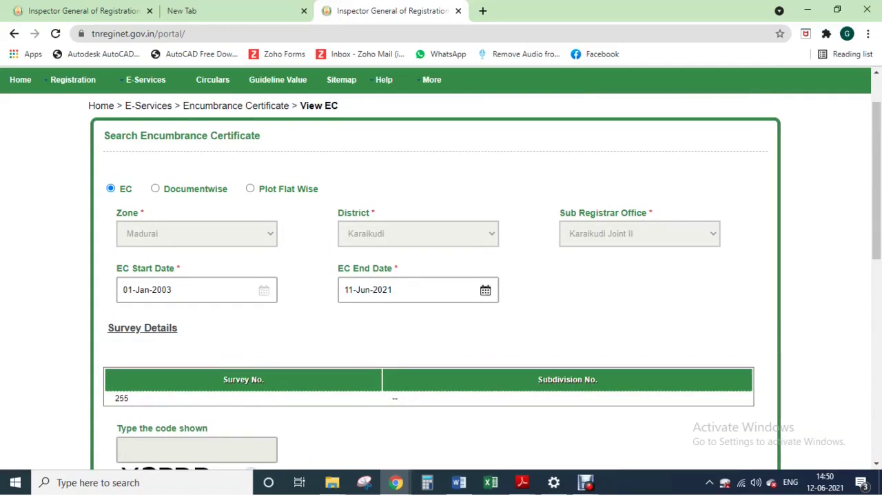
Change the EC end date to 31 January 2010
left_click(413, 290)
left_click(423, 322)
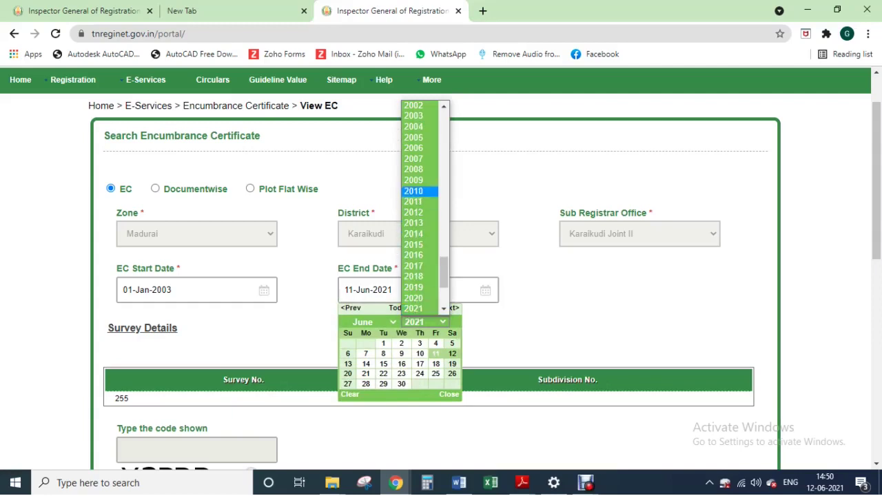
key("Escape")
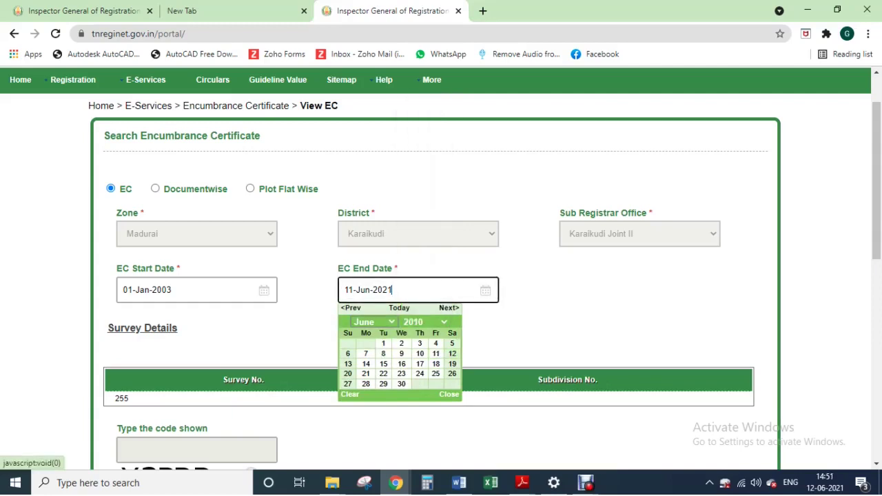
key("alt+Down")
key("Home")
key("Return")
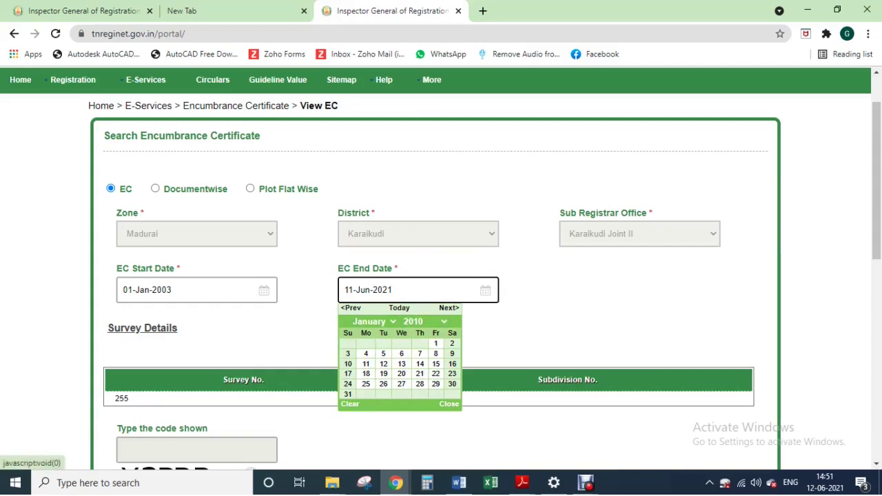
key("Return")
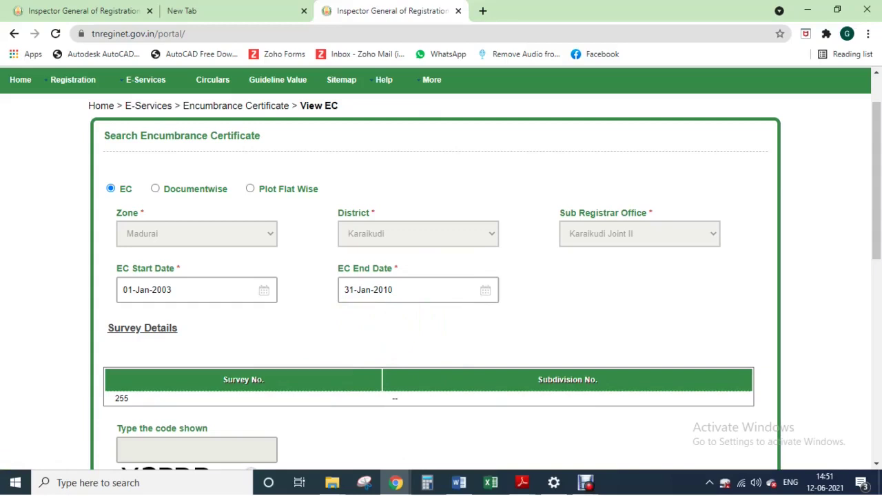
scroll(441, 276, "down", 2)
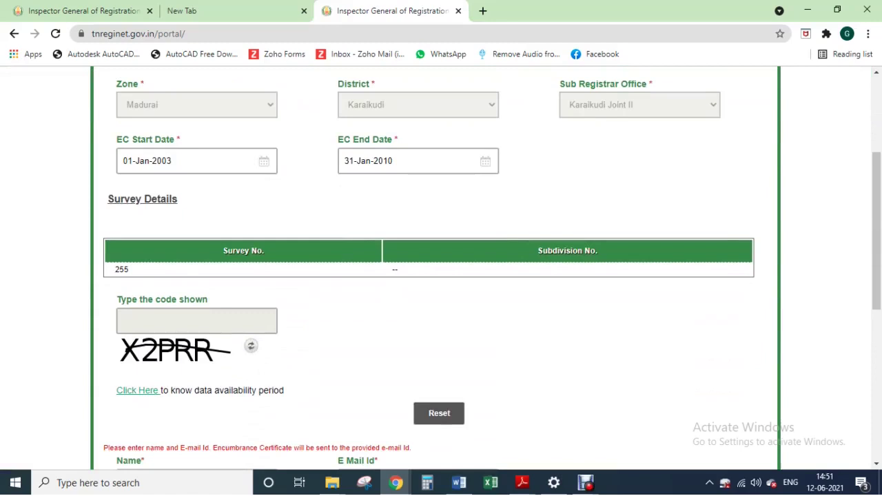
scroll(441, 275, "down", 2)
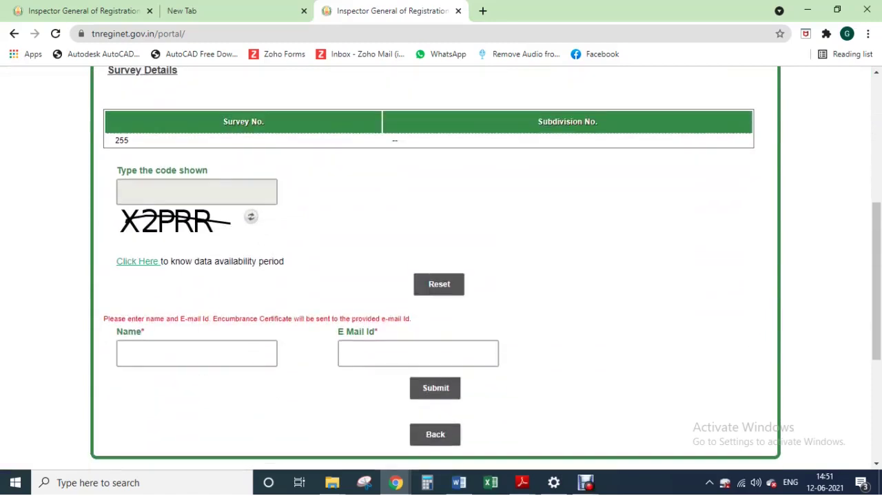
Reset the form and reselect Madurai zone, Karaikudi district, Karaikudi Joint II office
left_click(439, 284)
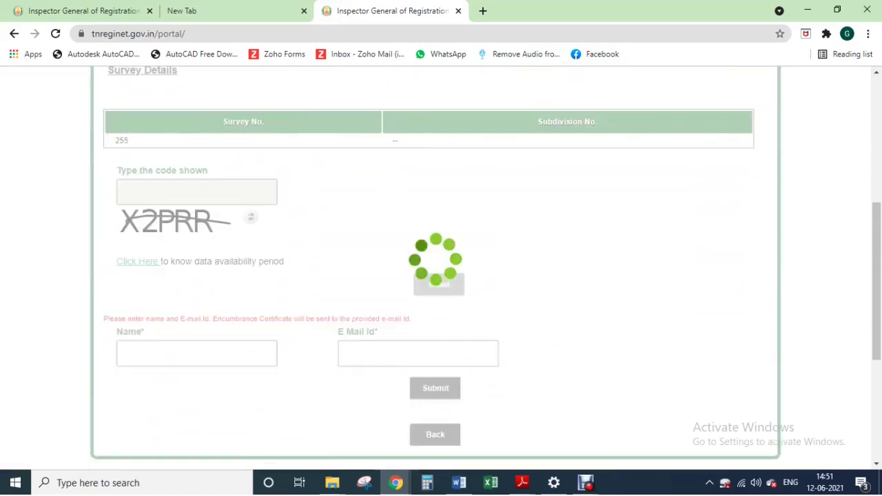
left_click(197, 297)
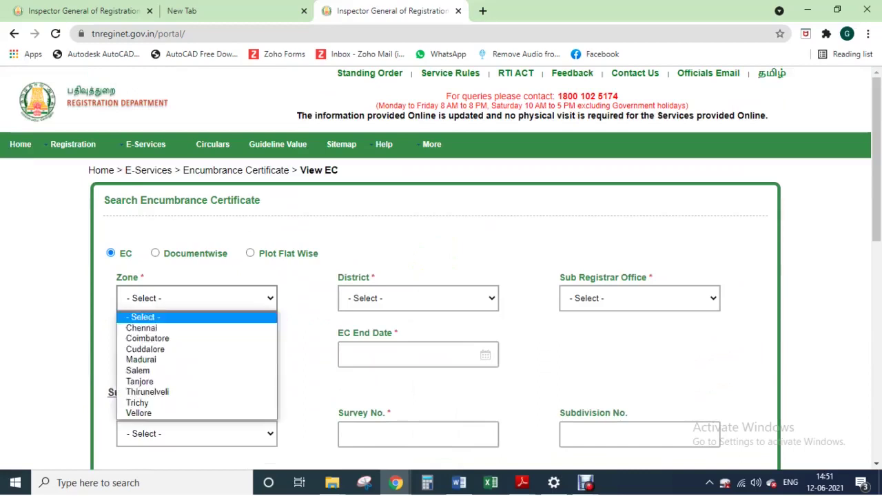
left_click(142, 359)
left_click(418, 298)
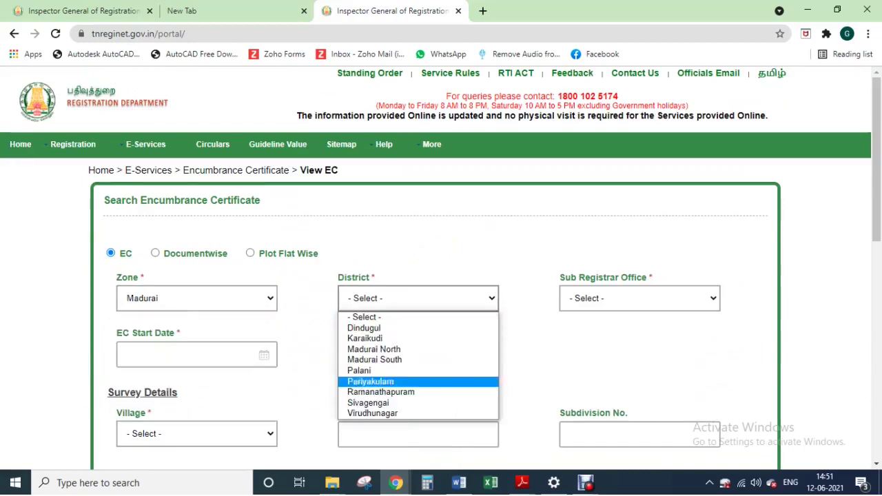
left_click(364, 339)
left_click(639, 298)
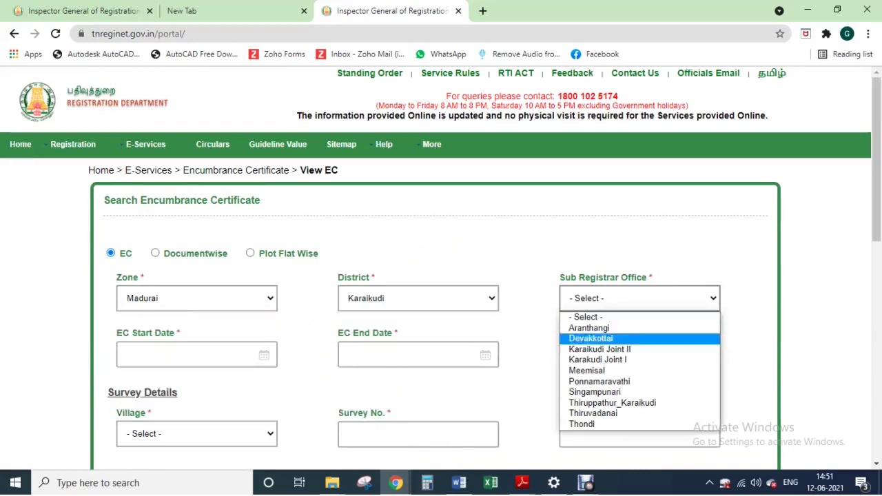
left_click(600, 349)
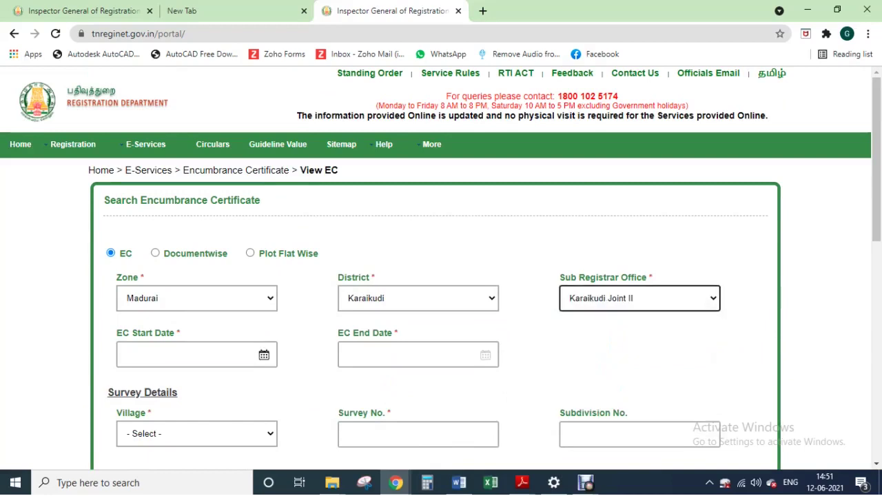
Set the EC date range from 1 January 2003 to 30 June 2010
left_click(186, 354)
left_click(196, 386)
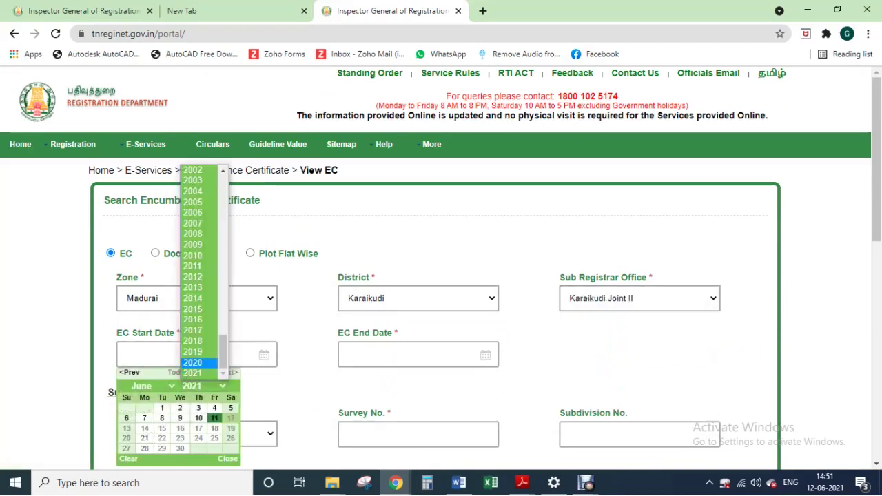
left_click(193, 180)
left_click(152, 386)
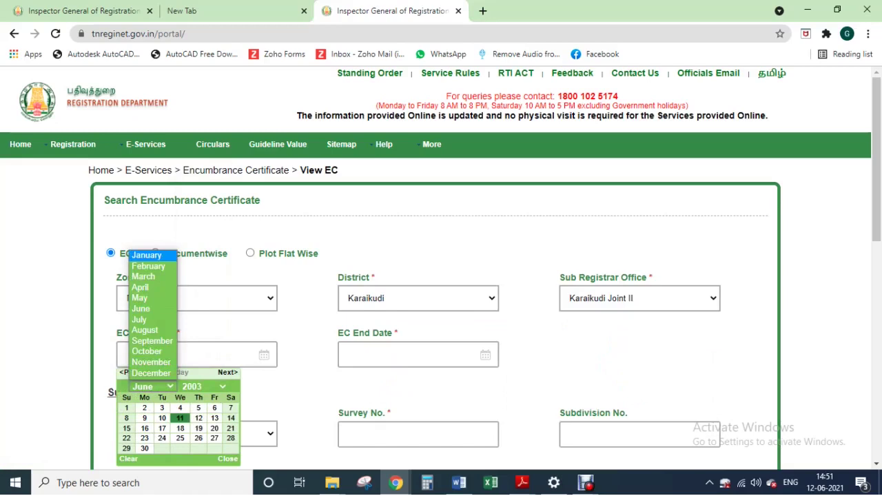
left_click(146, 254)
left_click(180, 408)
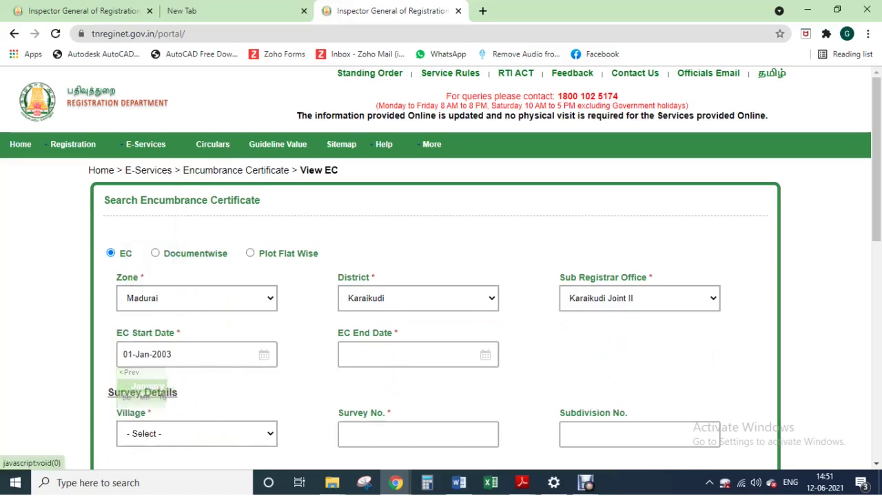
left_click(413, 354)
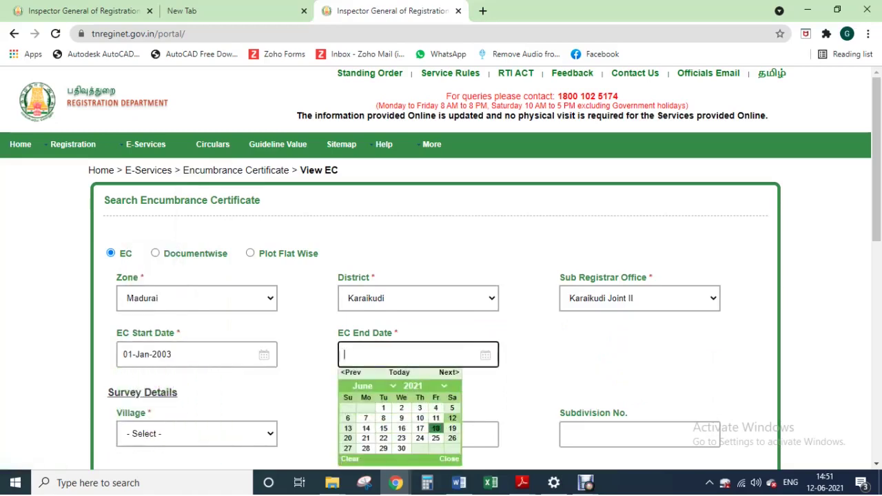
left_click(417, 386)
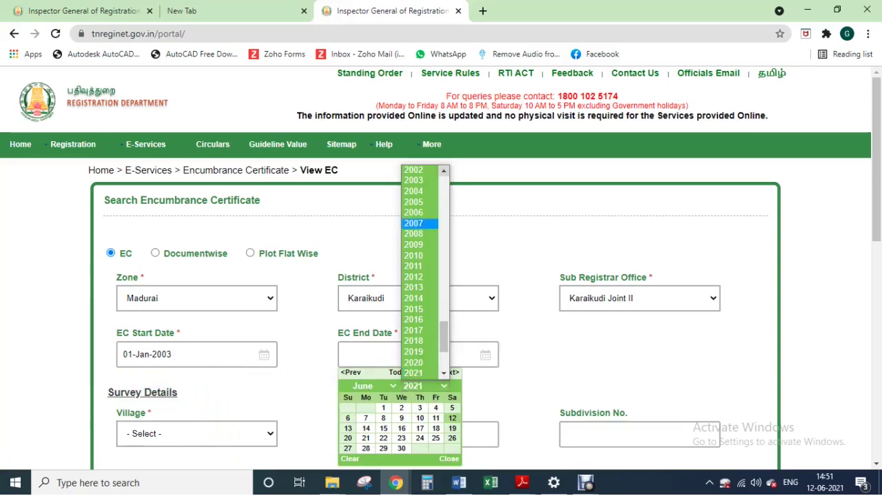
left_click(414, 255)
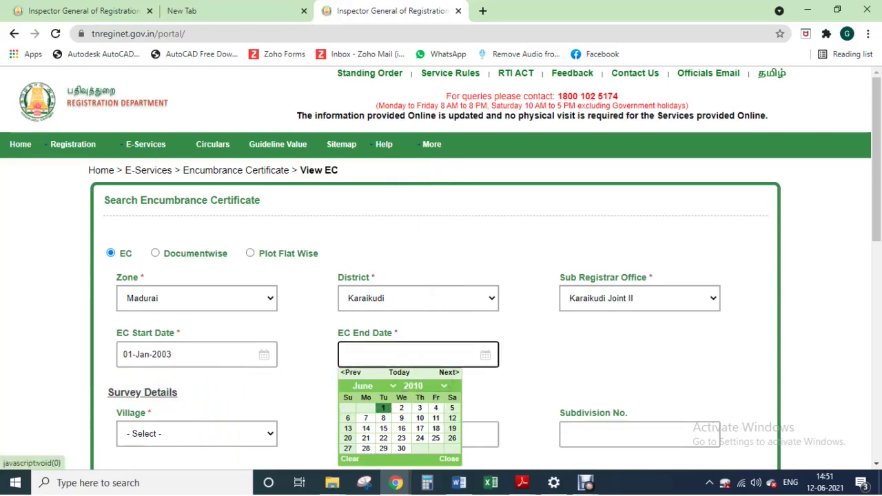
left_click(401, 448)
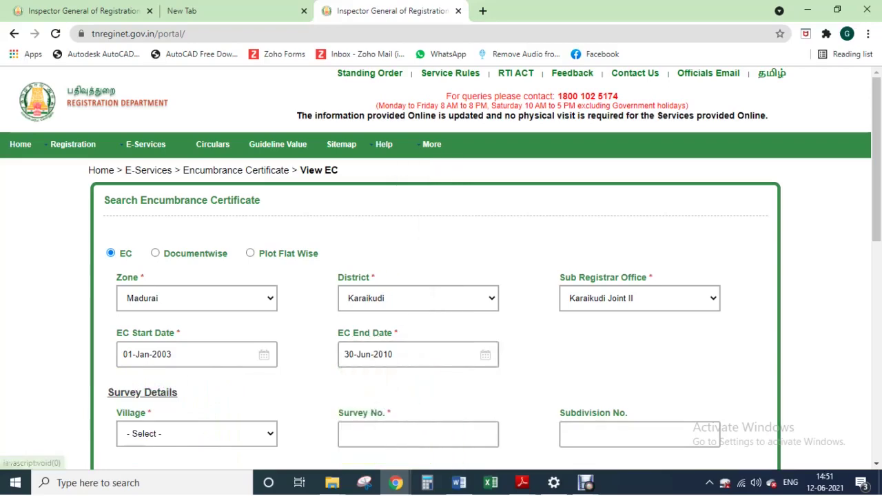
Add survey number 255 in village Kadampavanam to the survey list
scroll(401, 413, "down", 2)
scroll(197, 310, "down", 1)
left_click(196, 304)
scroll(196, 207, "down", 1)
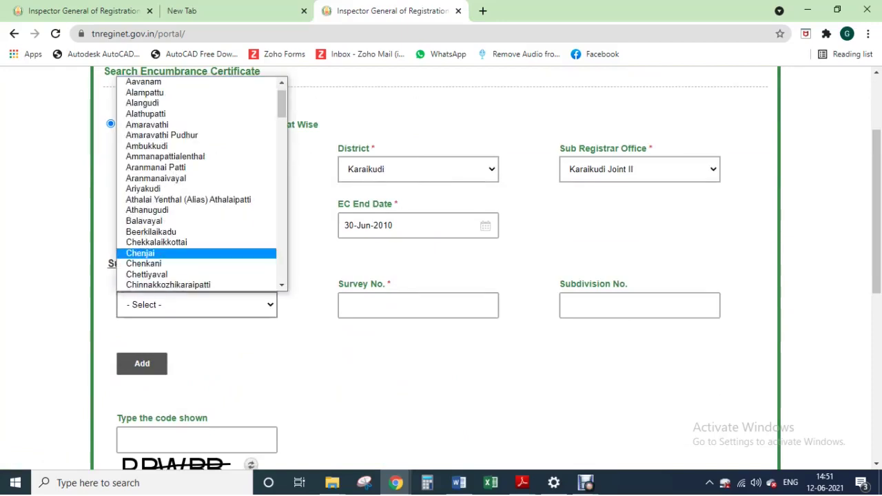
scroll(197, 186, "down", 2)
left_click(197, 236)
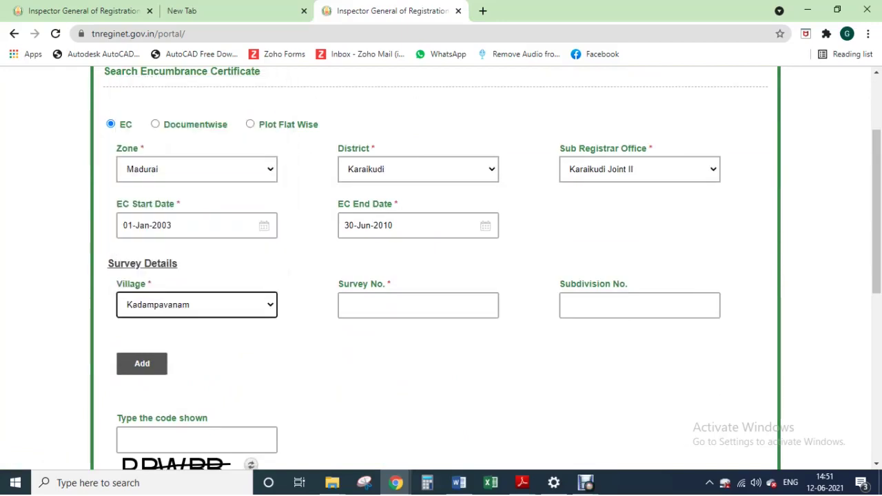
left_click(418, 304)
type("255")
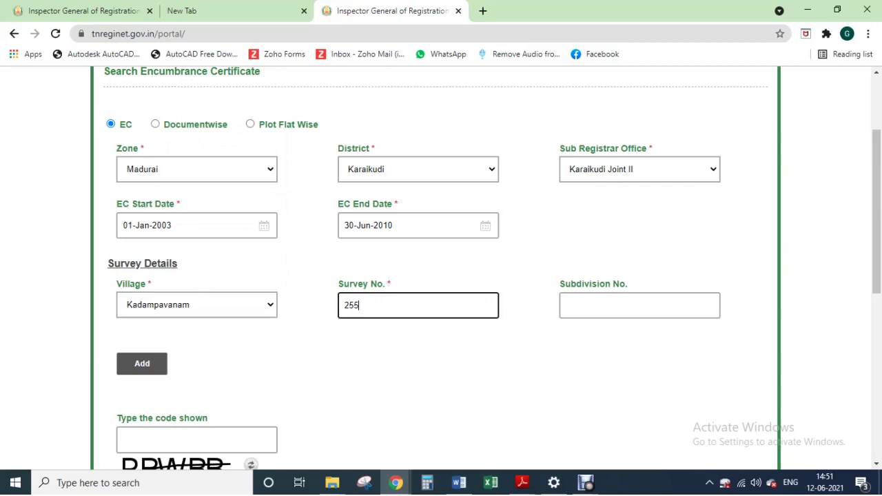
left_click(142, 363)
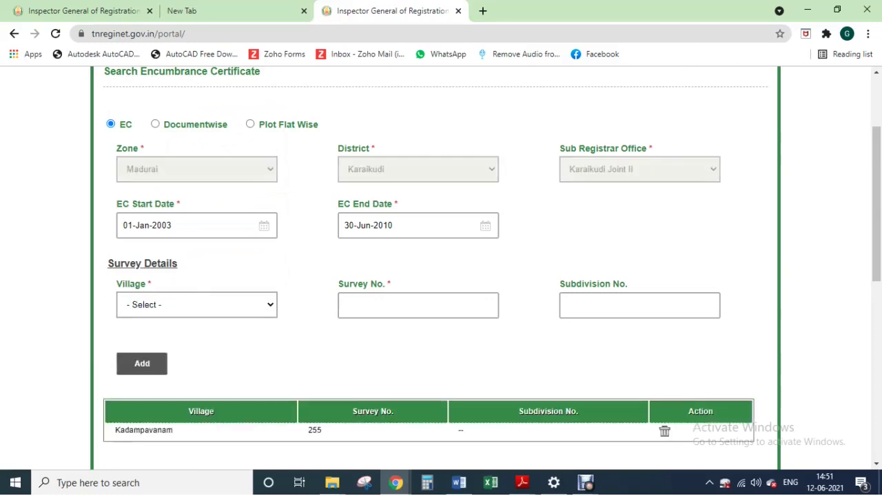
Enter verification code RBWBB and submit the encumbrance search
scroll(142, 363, "down", 4)
key("Tab")
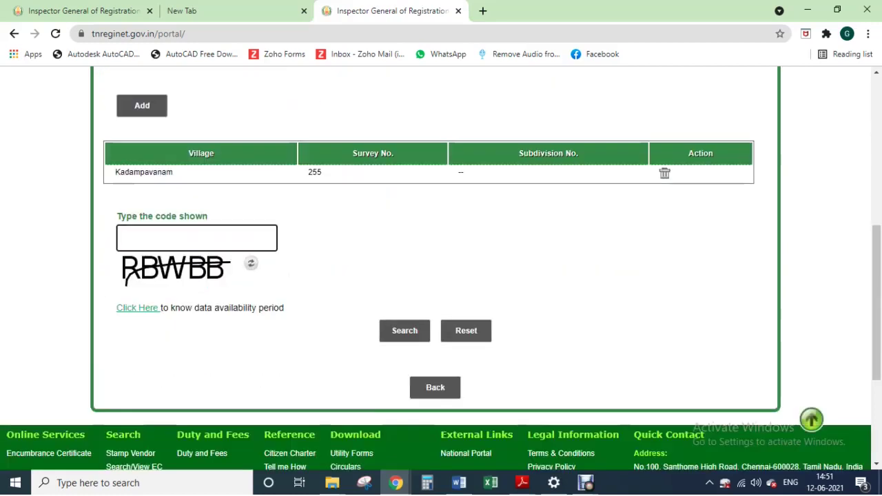
type("RB")
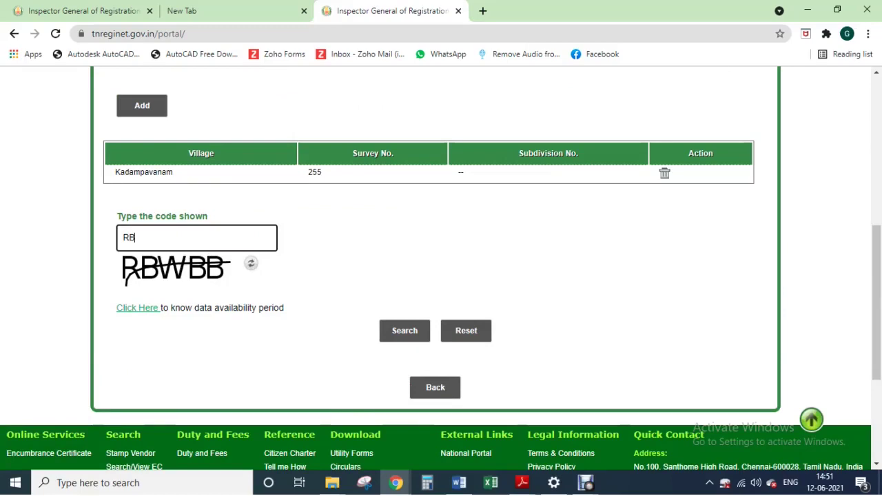
type("WBB")
key("Return")
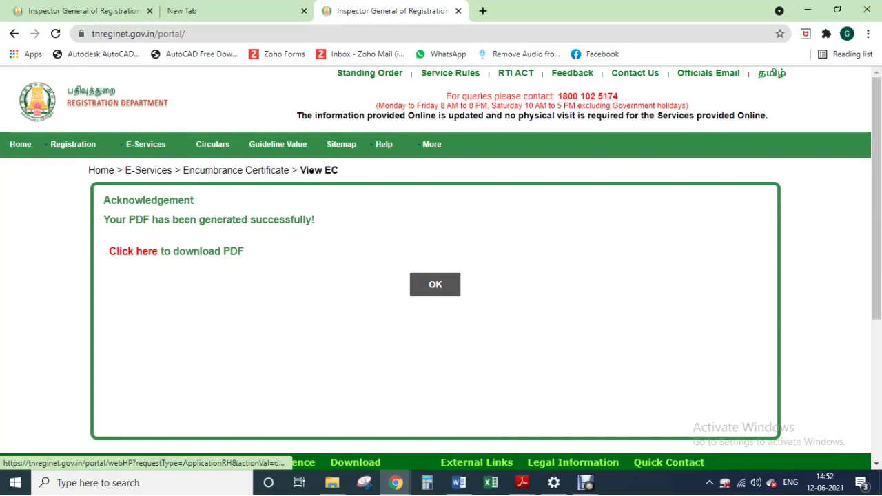
Download the Kadampavanam survey 255 EC PDF via the red 'Click here' link
left_click(133, 251)
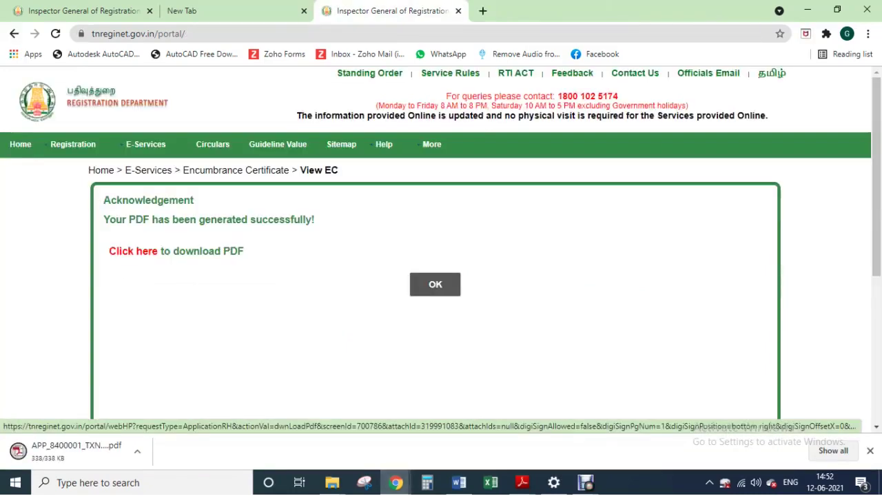